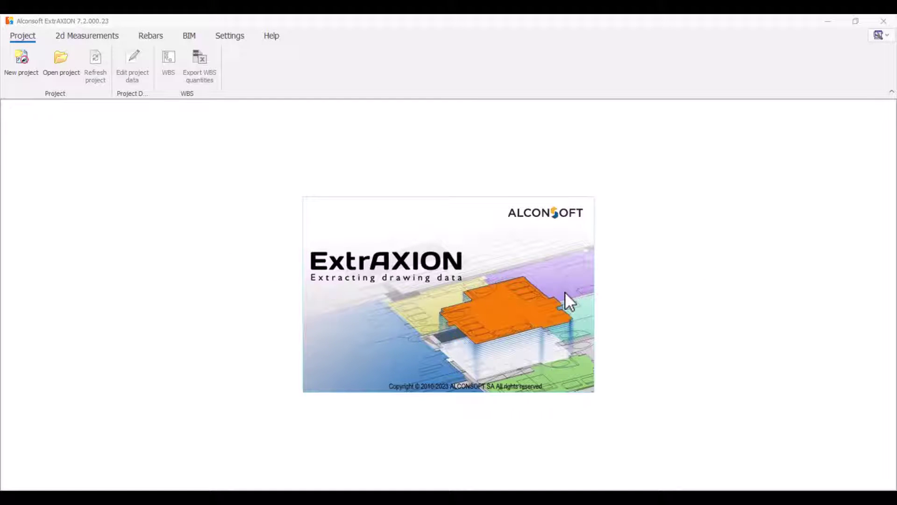
# Create a new project file named VillaA in the alconsoft demo folder
pyautogui.click(29, 61)
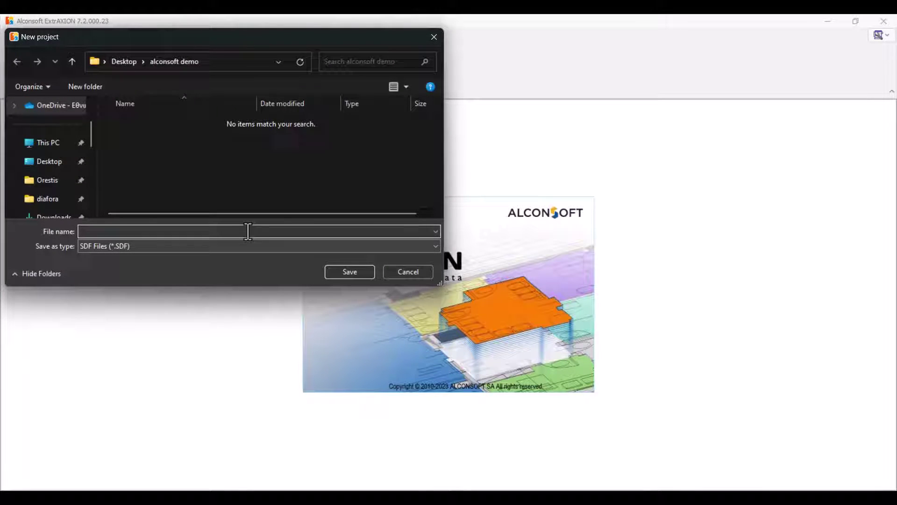
pyautogui.write('V')
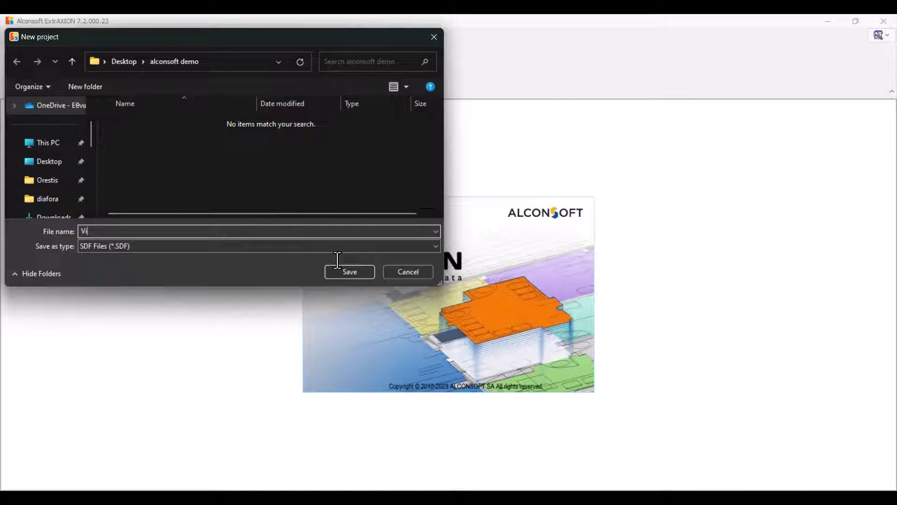
pyautogui.click(367, 270)
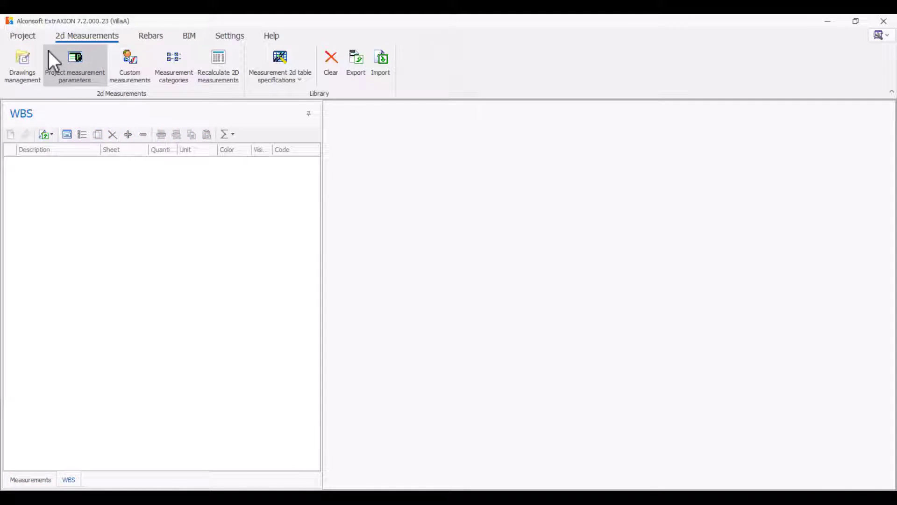
# Import the work breakdown structure from WBS_sample.xlsx into the project's work items and save it
pyautogui.click(34, 41)
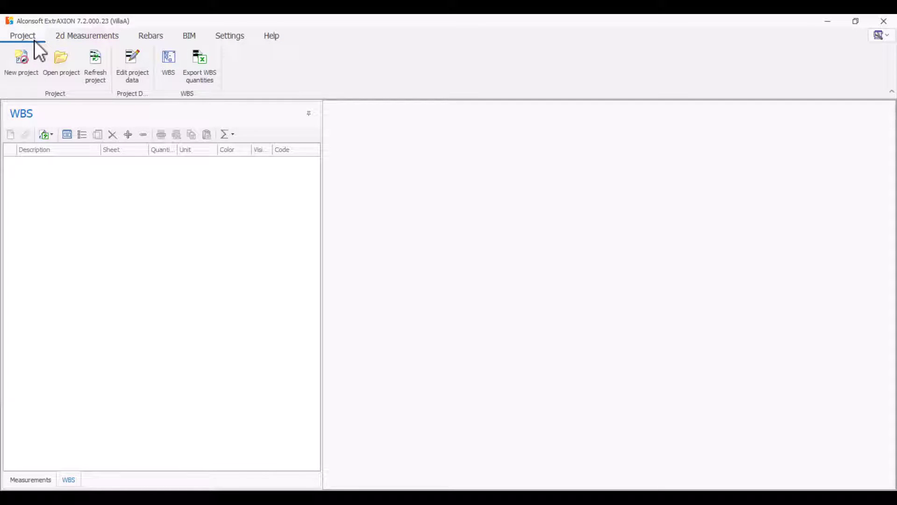
pyautogui.click(175, 70)
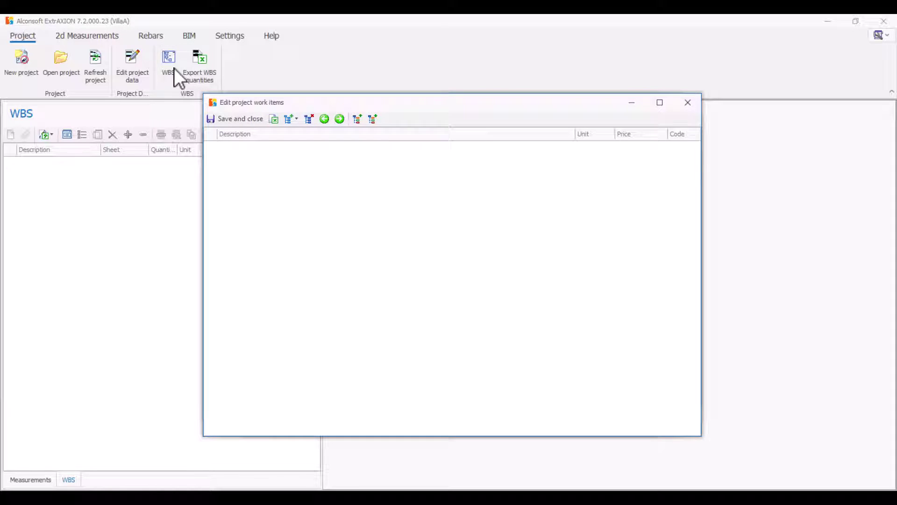
pyautogui.click(294, 120)
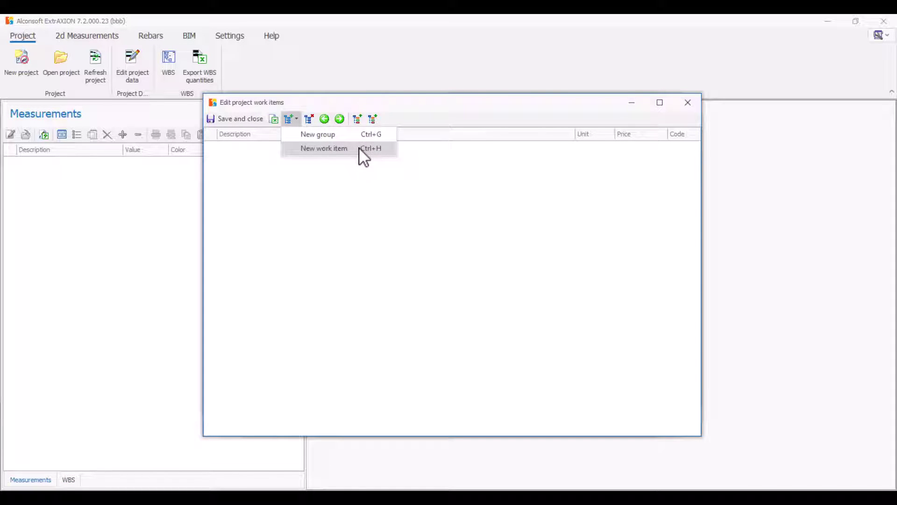
pyautogui.click(323, 178)
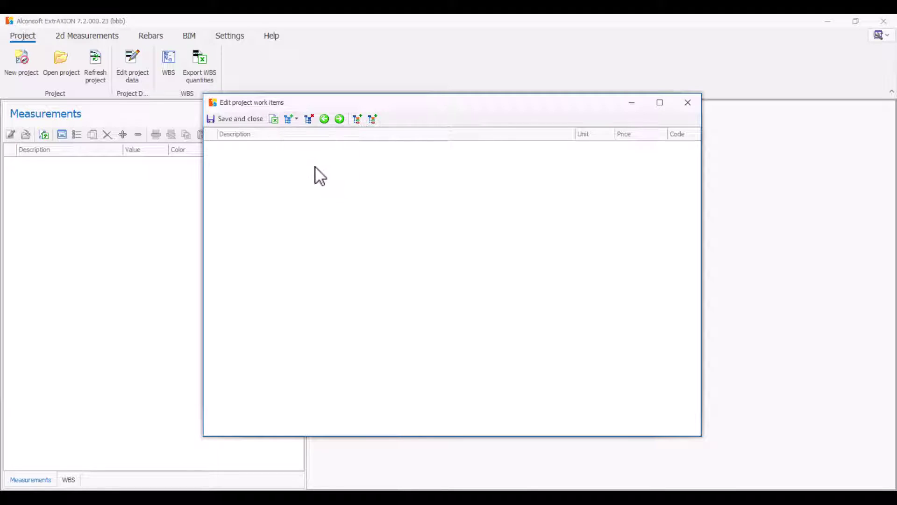
pyautogui.click(274, 124)
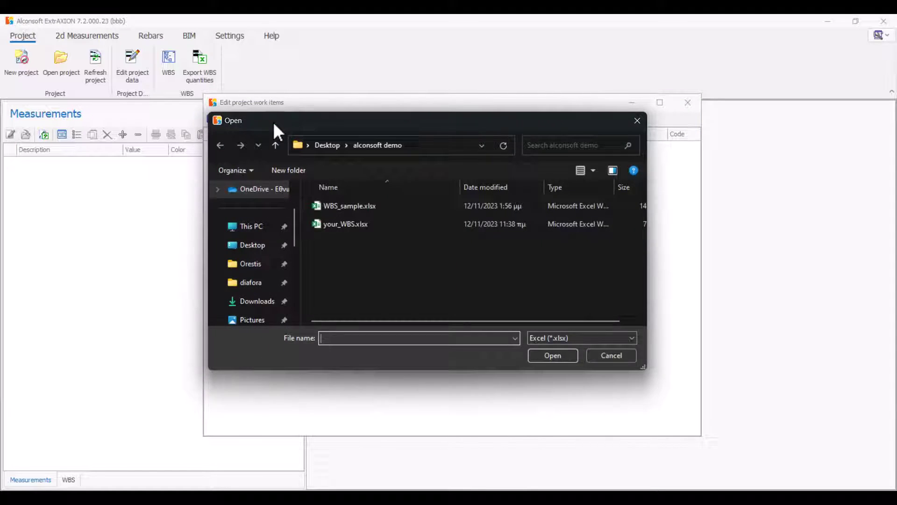
pyautogui.click(449, 221)
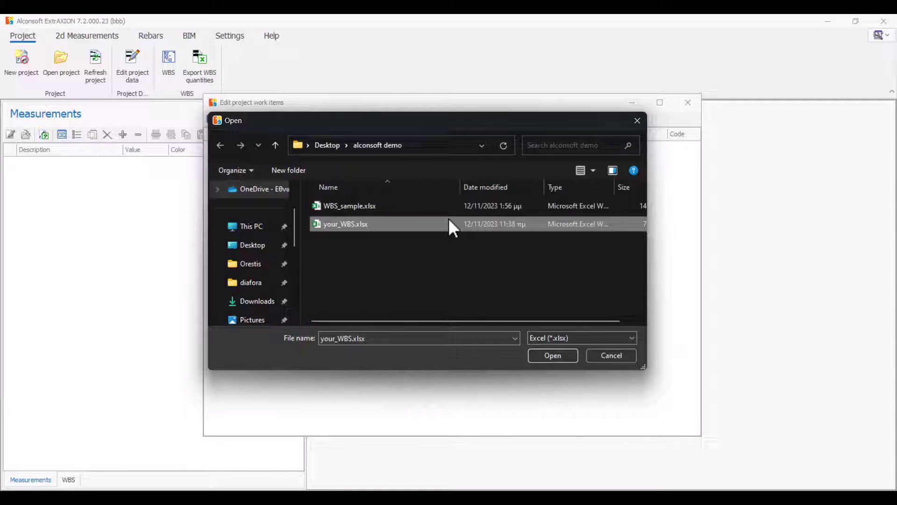
pyautogui.click(452, 209)
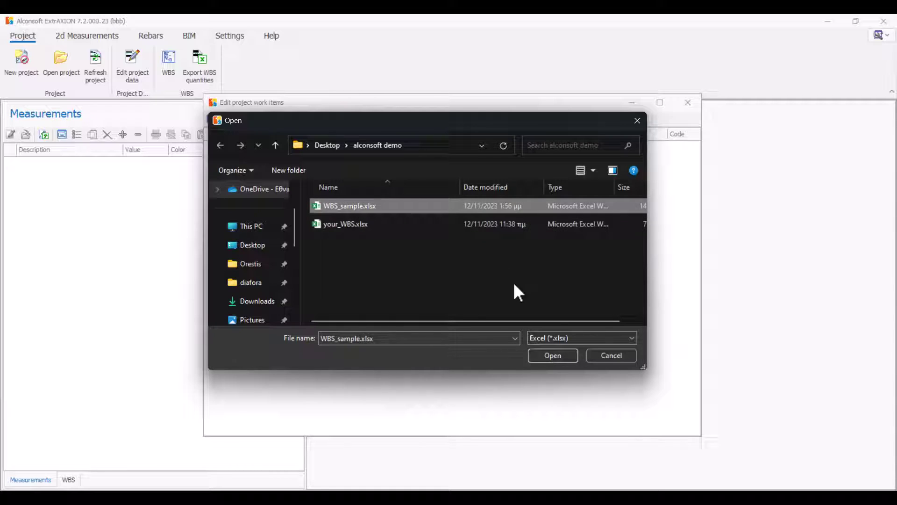
pyautogui.click(569, 355)
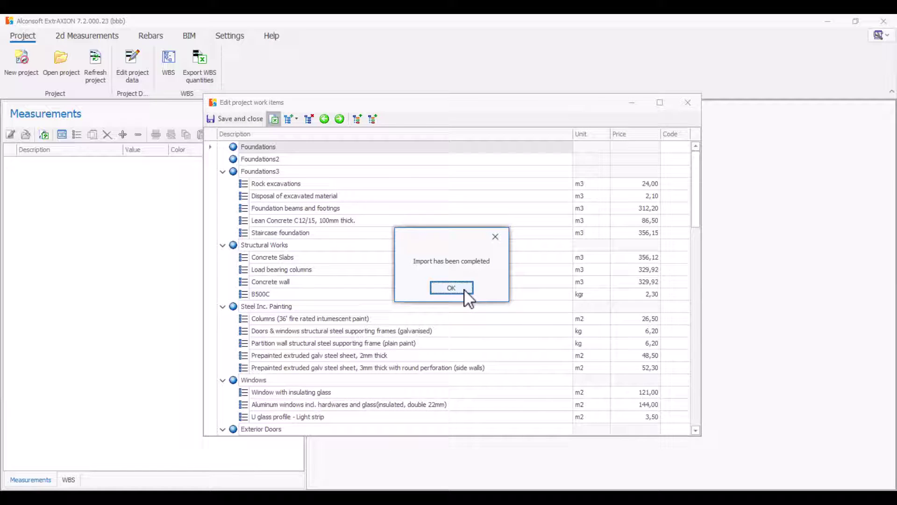
pyautogui.click(466, 292)
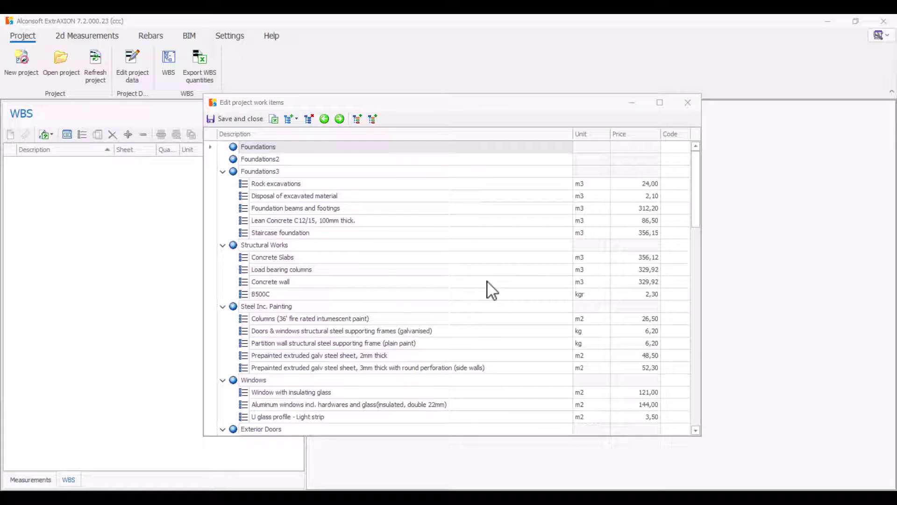
pyautogui.click(239, 120)
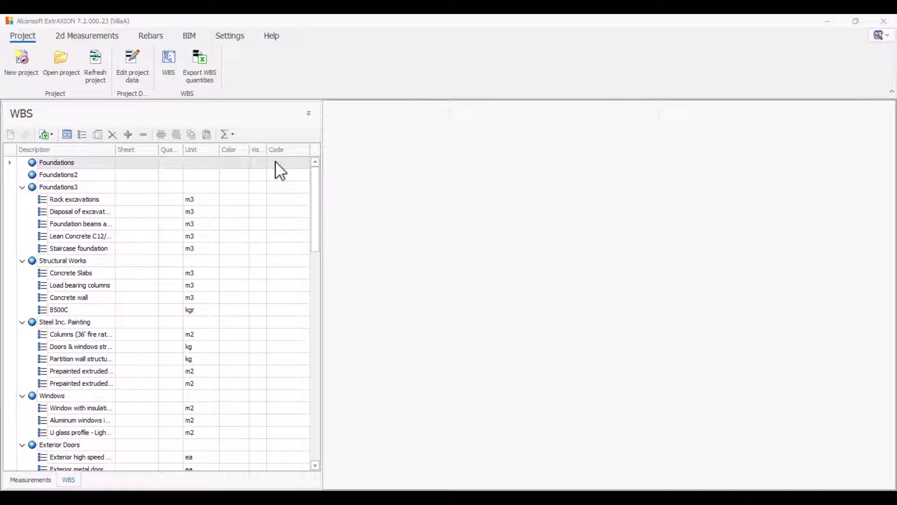
# Add the drawings 1st floor.dwg, 2nd floor_OK.jpg and 3rd floor.pdf to the project with metric (decimal) units
pyautogui.click(89, 36)
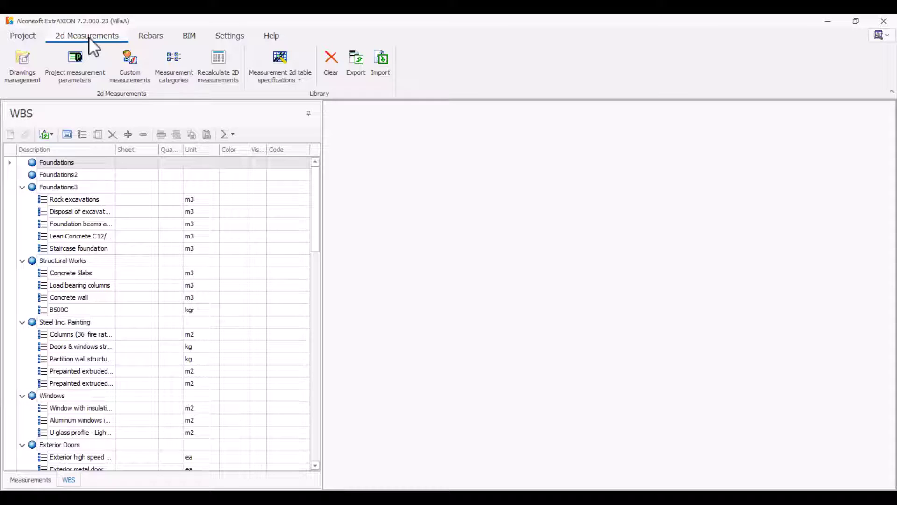
pyautogui.click(39, 61)
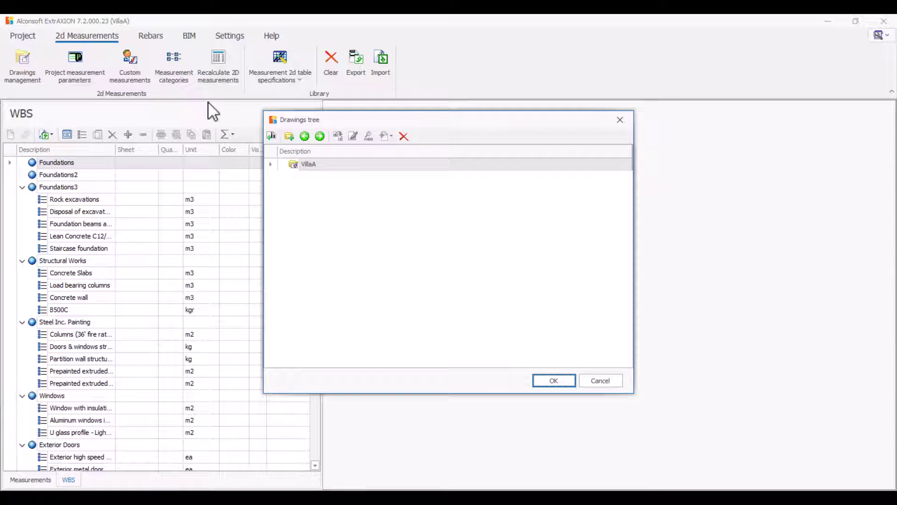
pyautogui.click(271, 135)
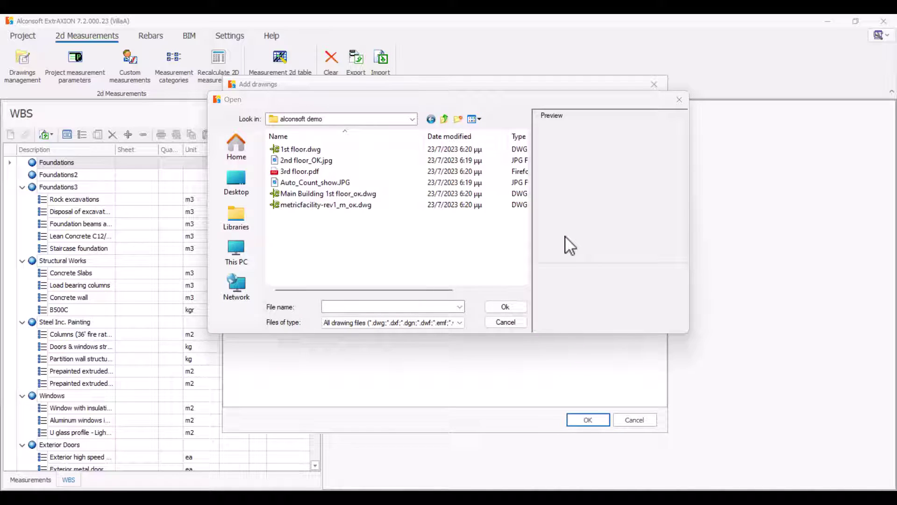
pyautogui.click(461, 322)
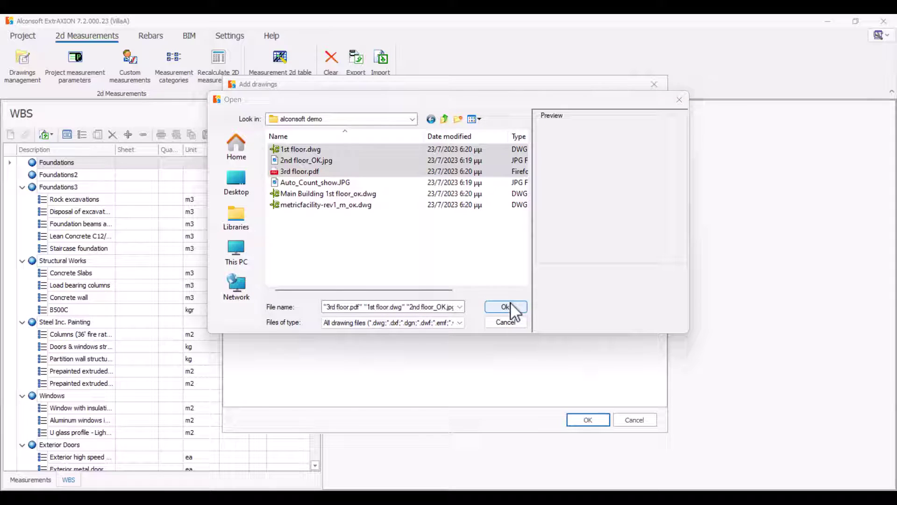
pyautogui.click(511, 305)
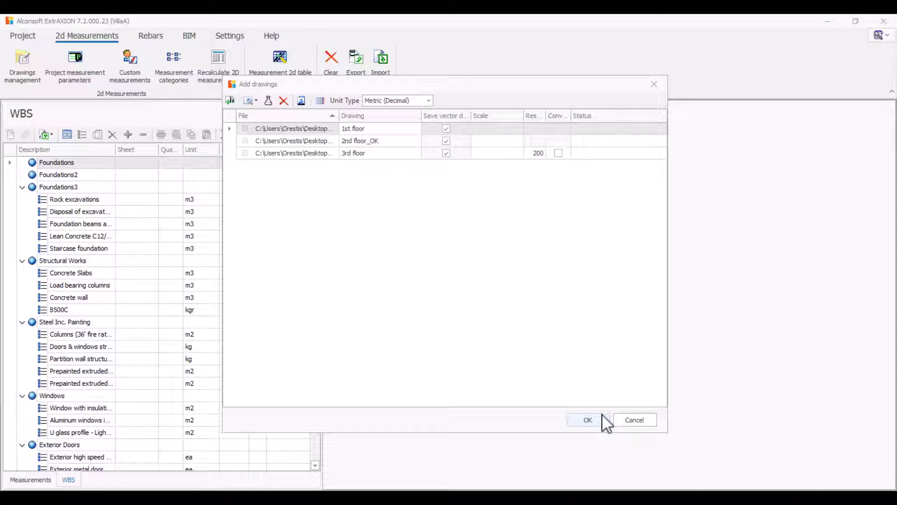
pyautogui.click(597, 427)
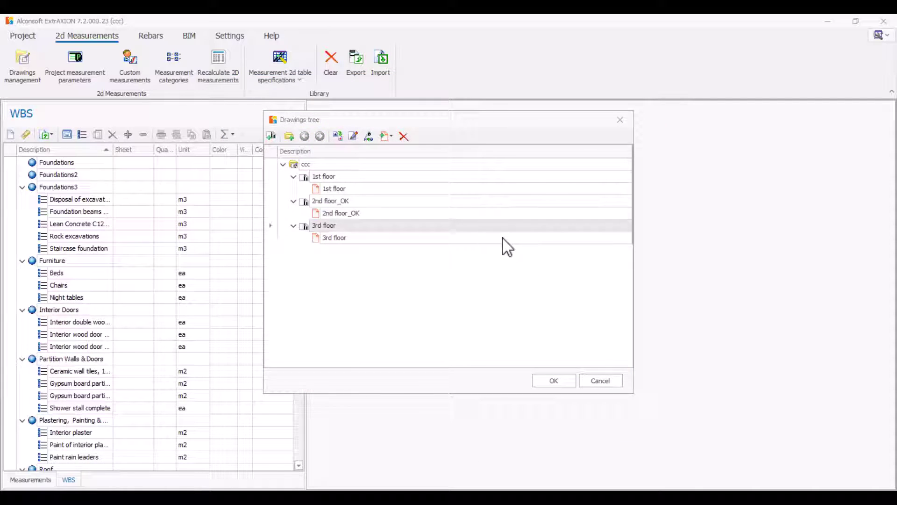
# Set the 3rd floor drawing's scale on the drawing by picking the overall dimension line below the plan as 15,81 m, and save it
pyautogui.click(498, 225)
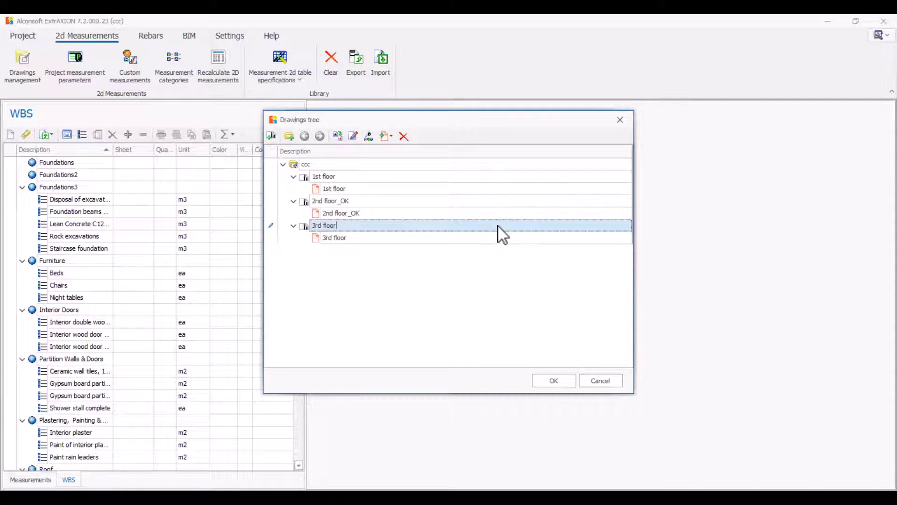
pyautogui.click(354, 136)
pyautogui.click(576, 201)
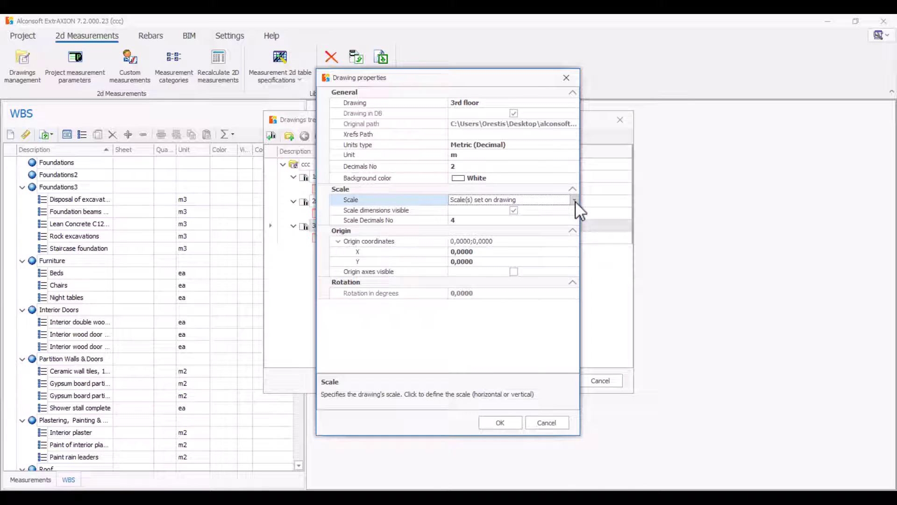
pyautogui.click(576, 201)
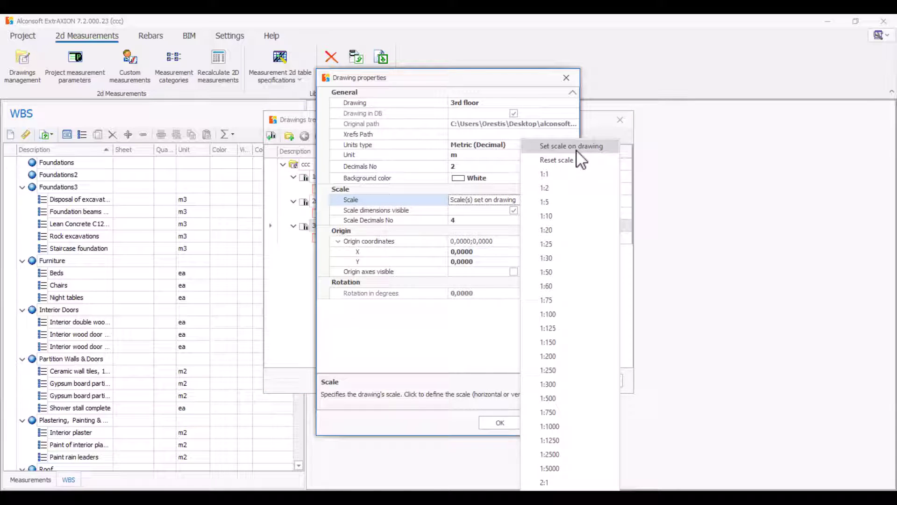
pyautogui.click(618, 147)
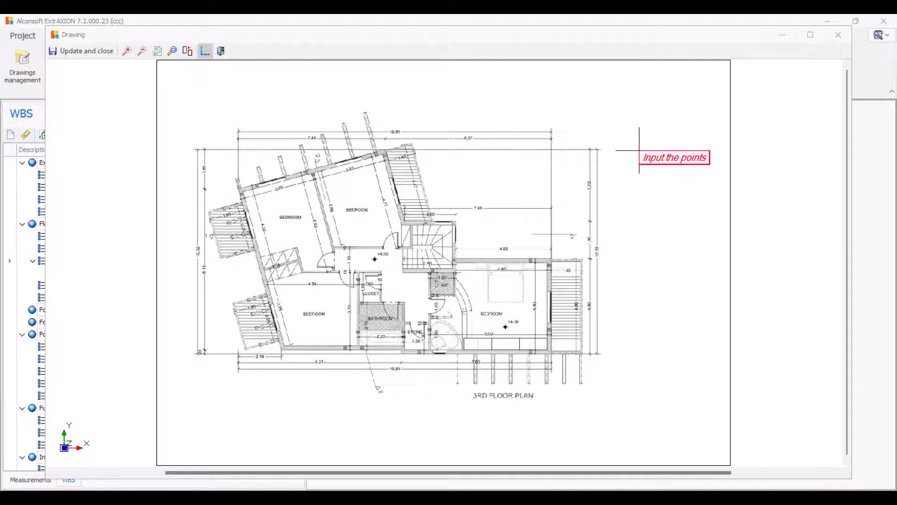
pyautogui.click(238, 369)
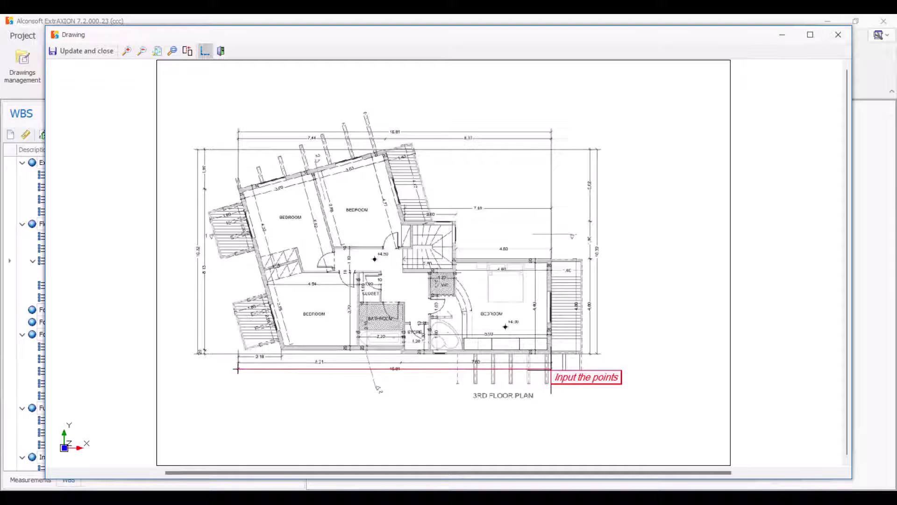
pyautogui.click(551, 370)
pyautogui.write('15,')
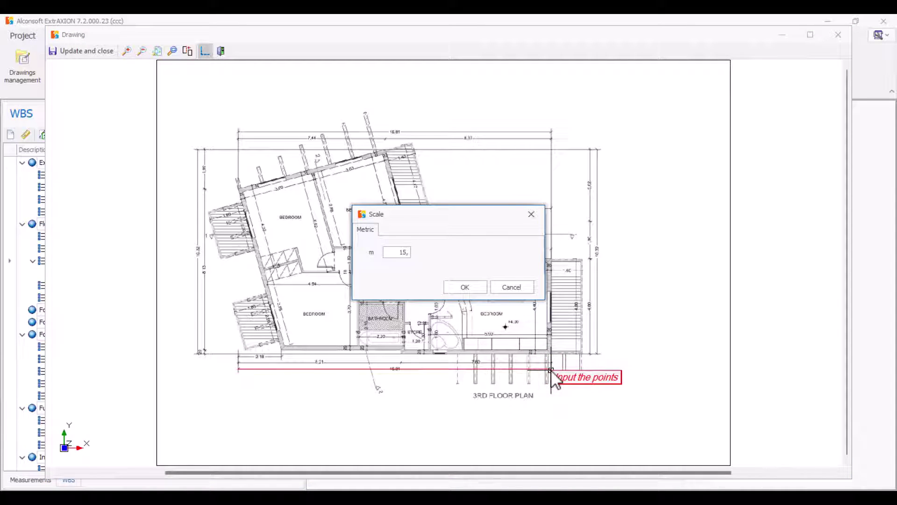
pyautogui.write('81')
pyautogui.click(467, 287)
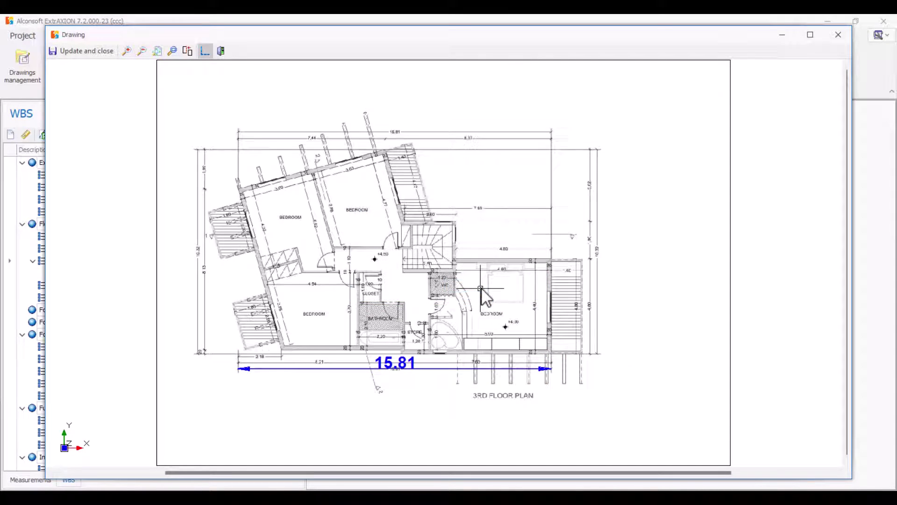
pyautogui.click(103, 52)
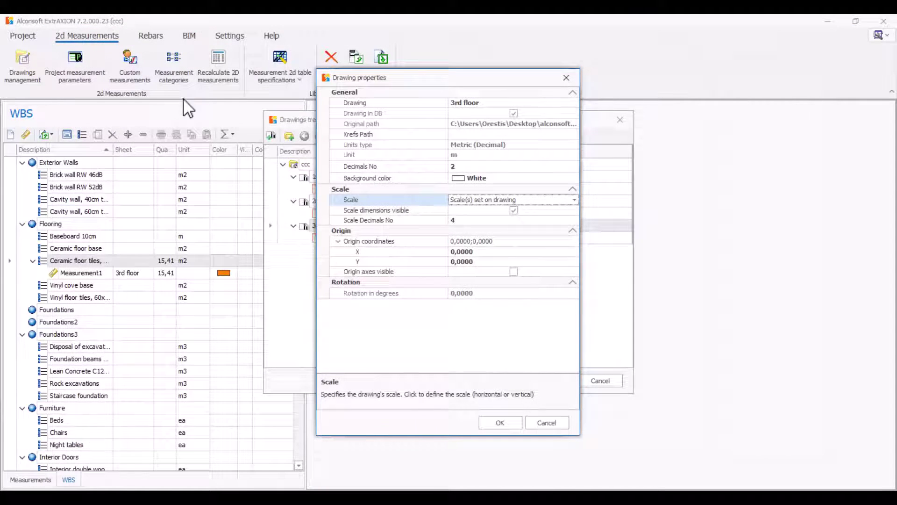
pyautogui.click(495, 419)
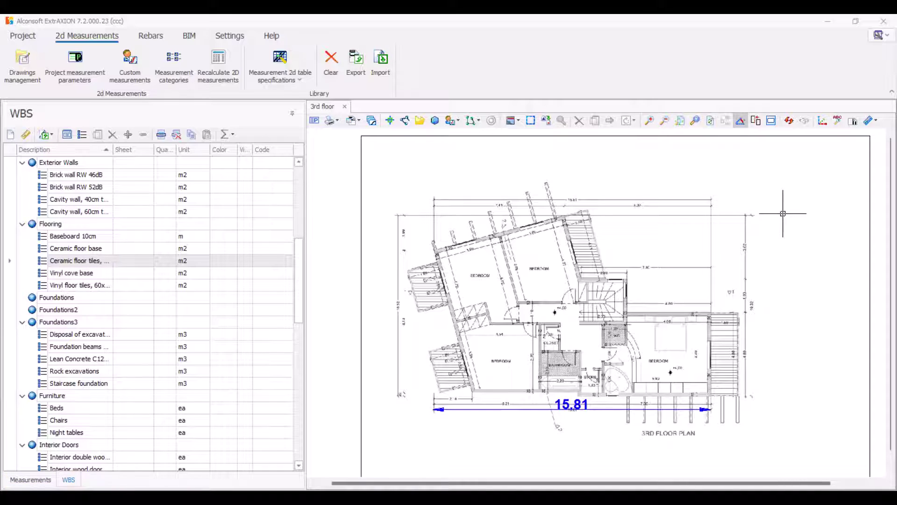
pyautogui.click(390, 120)
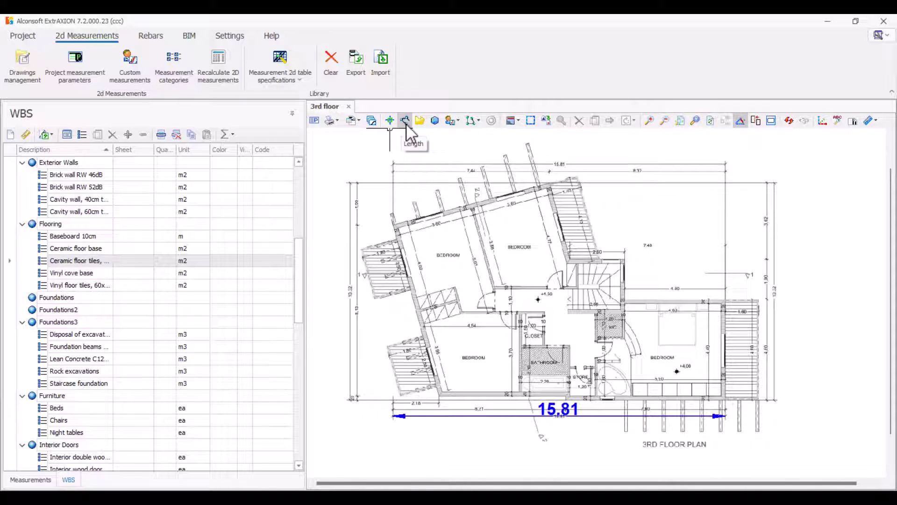
pyautogui.click(435, 120)
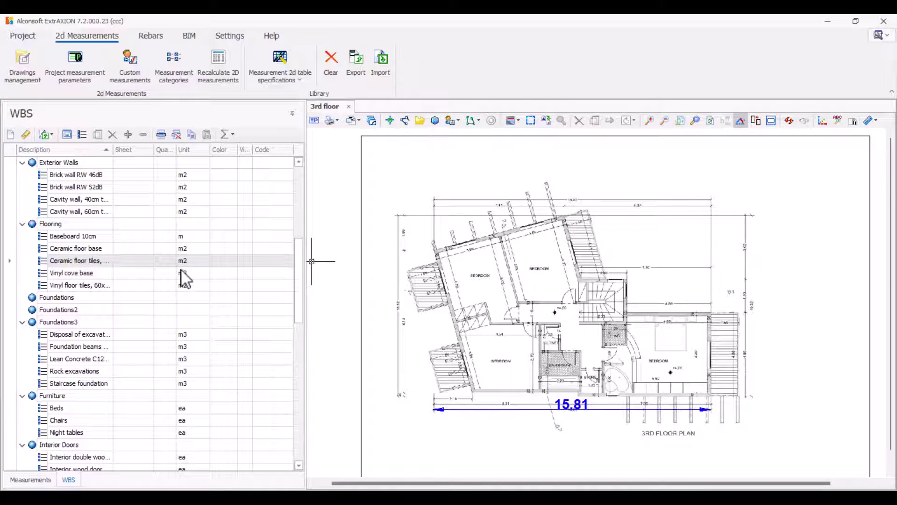
# Measure the floor area of the upper middle bedroom for the Ceramic floor tiles work item by tracing its corners
pyautogui.click(147, 265)
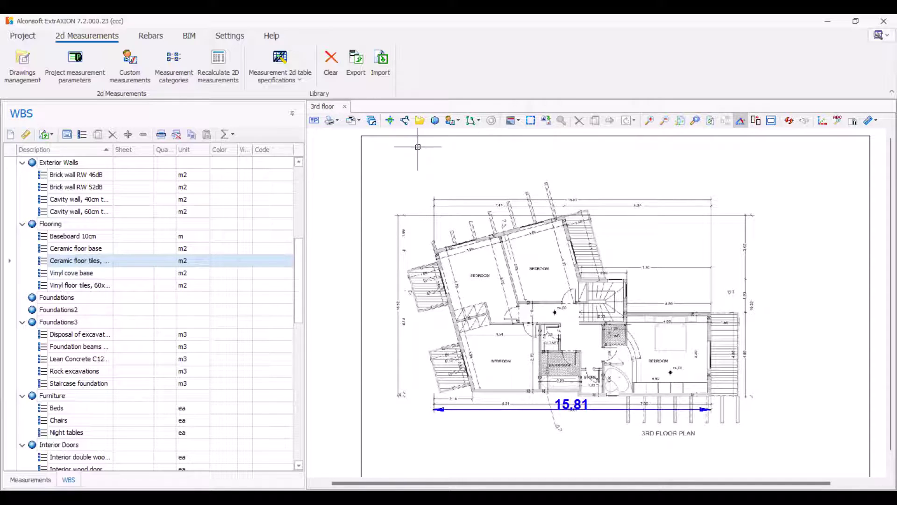
pyautogui.click(420, 120)
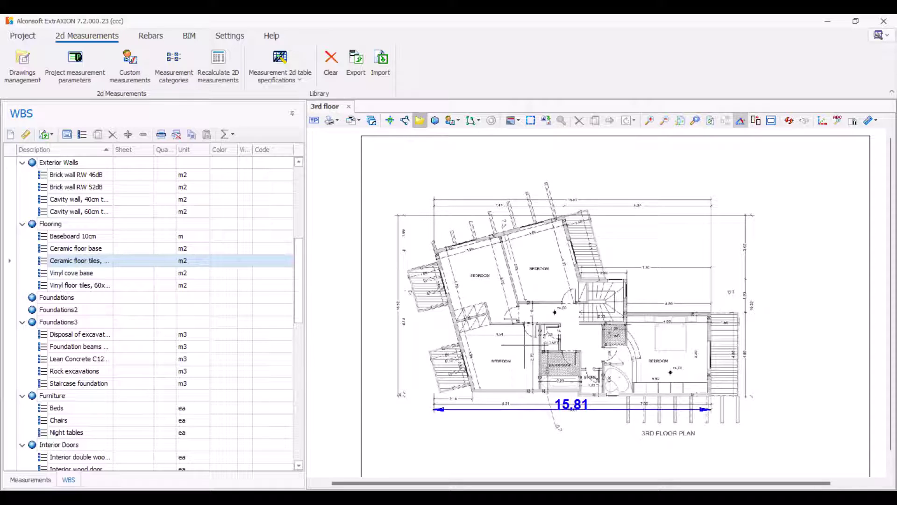
pyautogui.scroll(2, 556, 279)
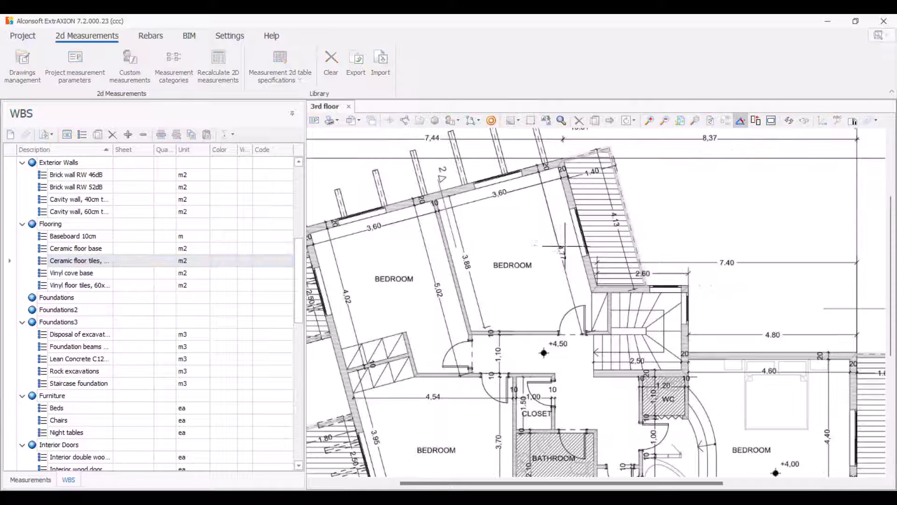
pyautogui.click(436, 201)
pyautogui.click(560, 167)
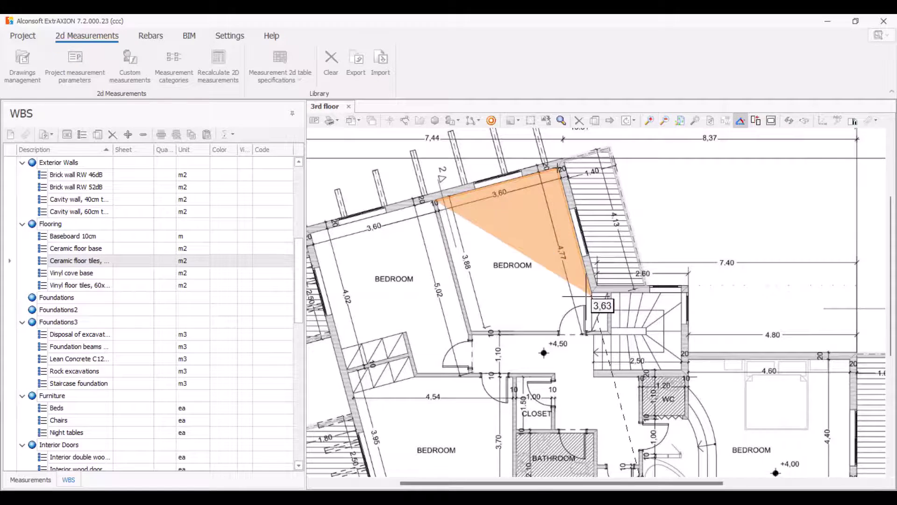
pyautogui.click(591, 292)
pyautogui.click(590, 331)
pyautogui.click(471, 331)
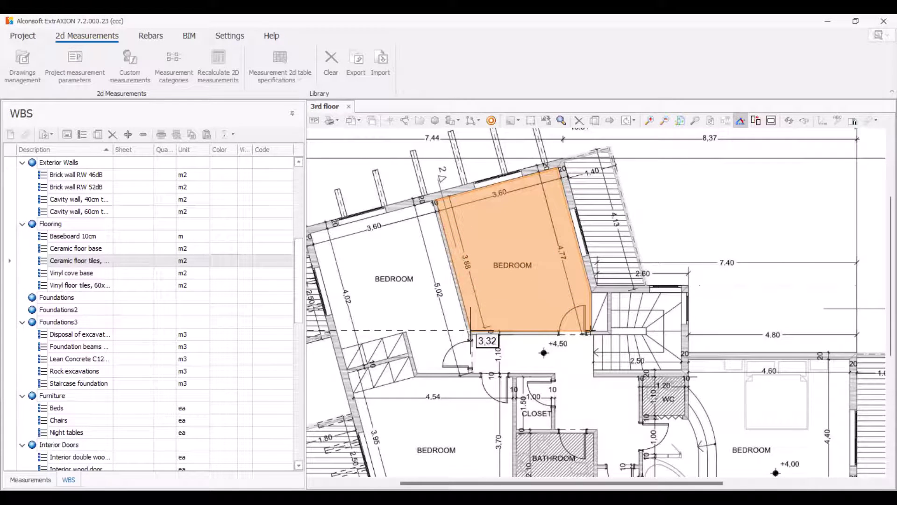
pyautogui.press('Escape')
pyautogui.rightClick(461, 294)
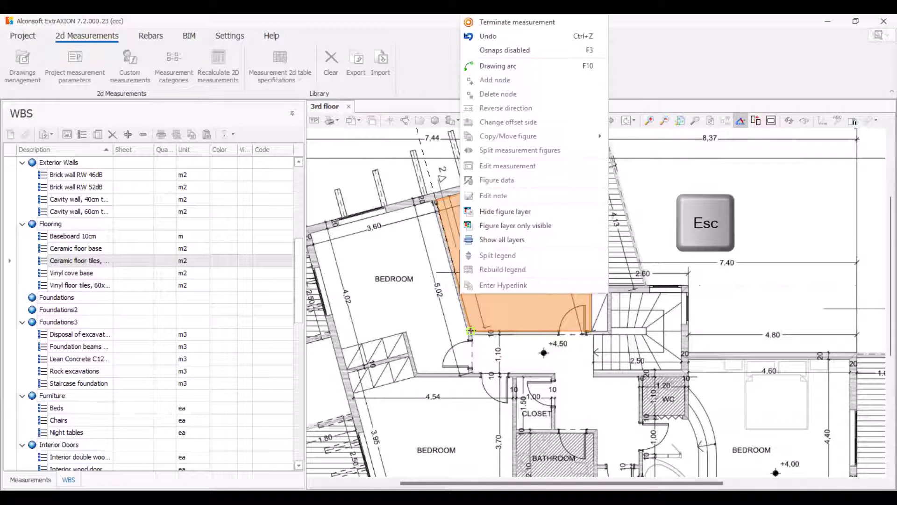
pyautogui.click(513, 25)
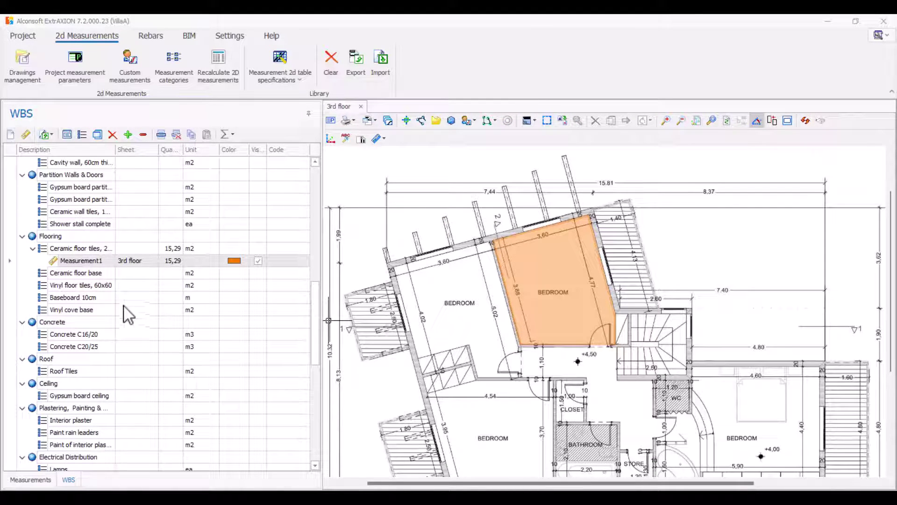
# Measure the Baseboard 10cm length along the hall walls around the closet, bathroom and store, leaving out the door openings
pyautogui.click(106, 299)
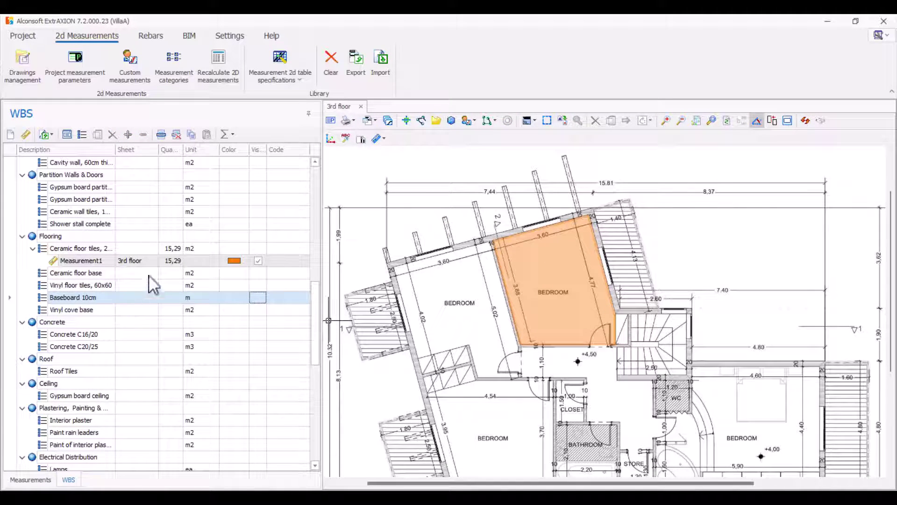
pyautogui.click(421, 120)
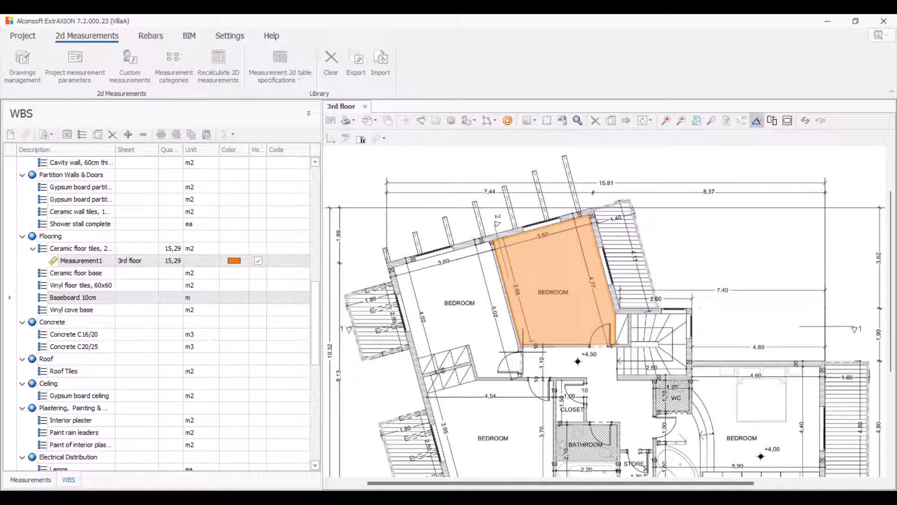
pyautogui.click(521, 348)
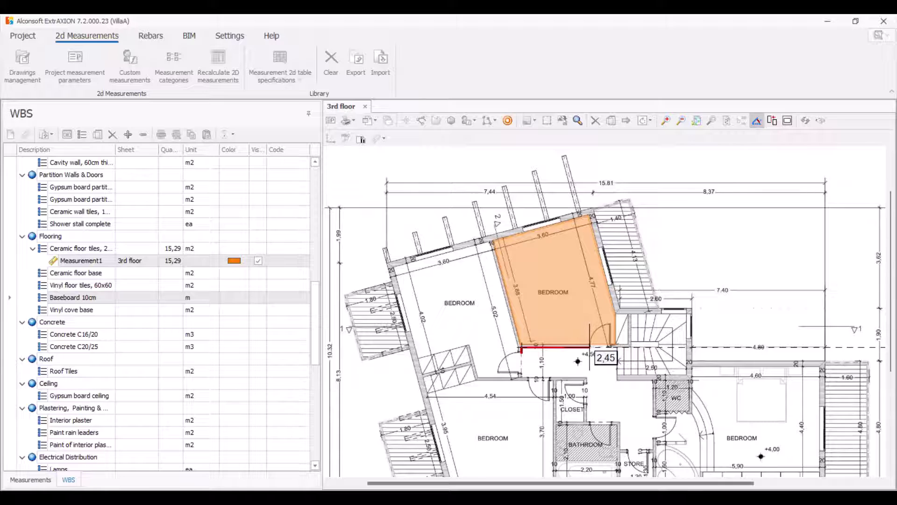
pyautogui.press('Escape')
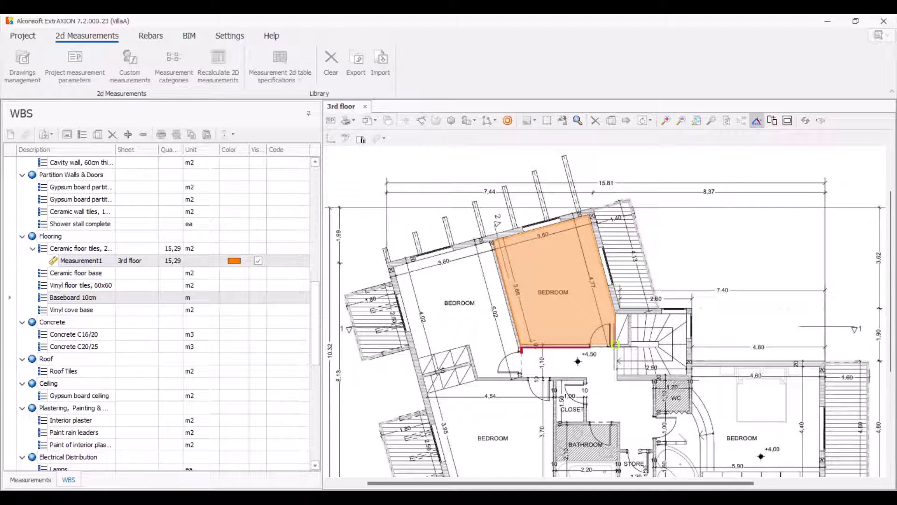
pyautogui.click(615, 348)
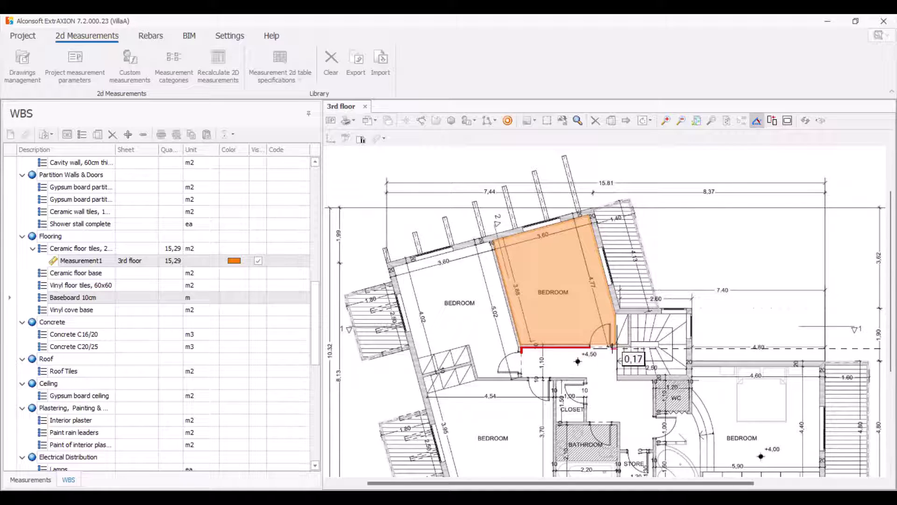
pyautogui.click(615, 381)
pyautogui.click(651, 381)
pyautogui.click(652, 448)
pyautogui.click(620, 450)
pyautogui.click(618, 423)
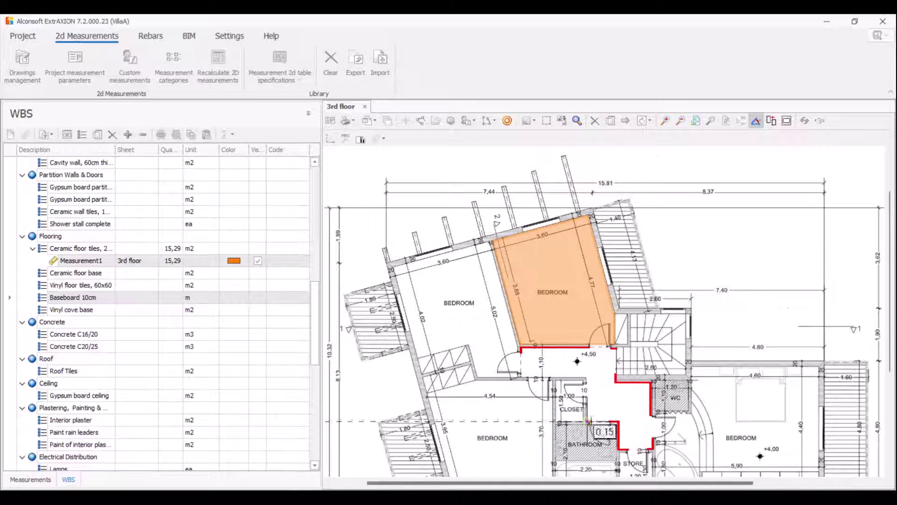
pyautogui.click(588, 423)
pyautogui.click(588, 378)
pyautogui.click(522, 378)
pyautogui.press('Escape')
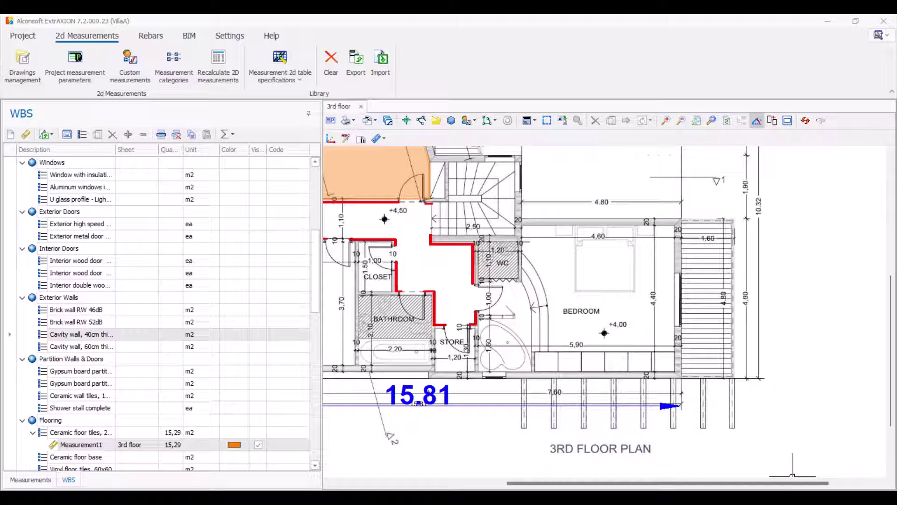
# Set up an area measurement for Cavity wall, 40cm thick, perpendicular to the drawing by selecting points, with a common height of 3,20
pyautogui.click(101, 336)
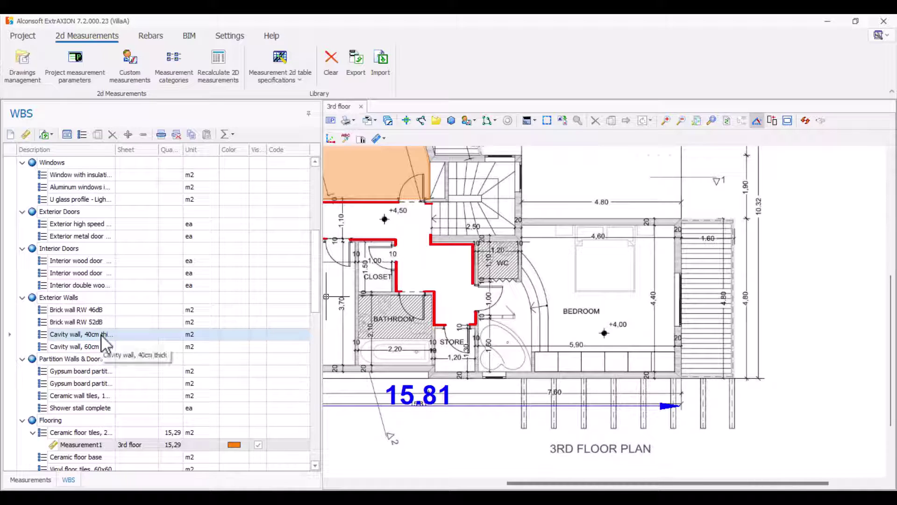
pyautogui.click(438, 122)
pyautogui.click(381, 245)
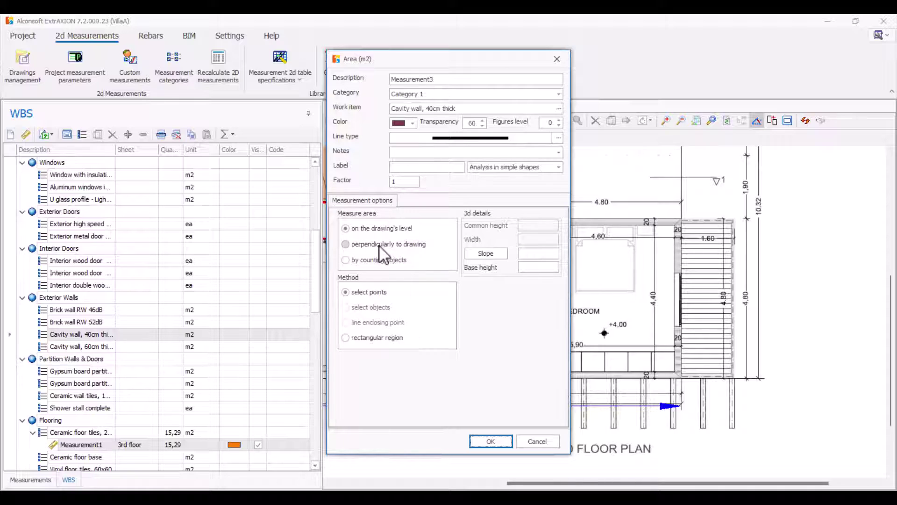
pyautogui.click(538, 226)
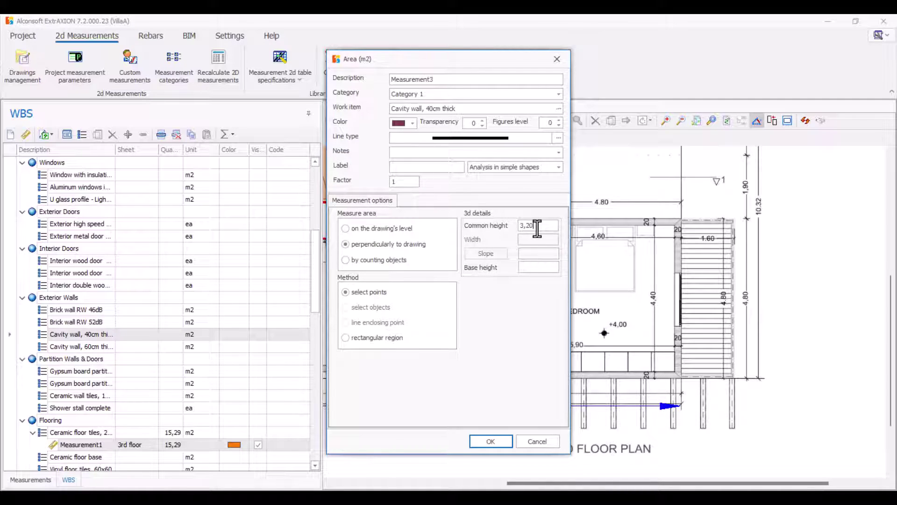
pyautogui.write('3,20')
pyautogui.click(492, 442)
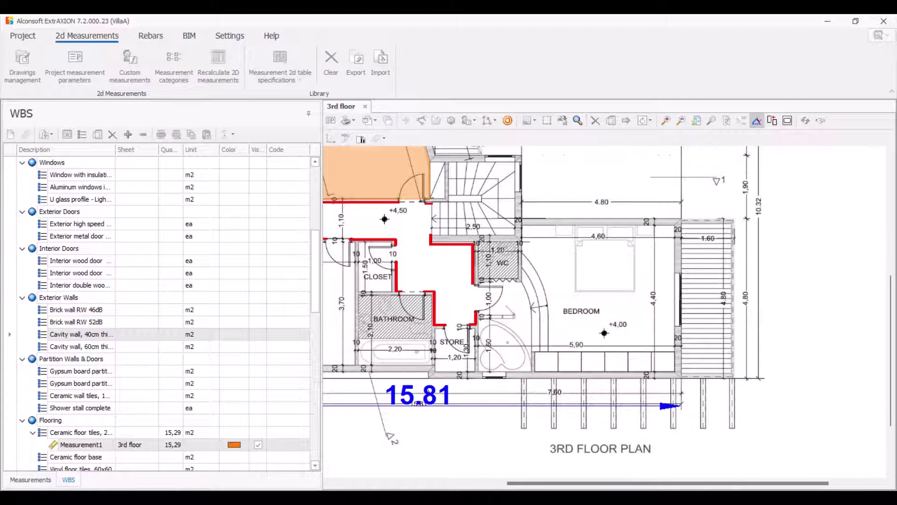
# Trace the exterior walls of the bedroom at level +4.00 on its three outer sides, leaving out the window opening
pyautogui.click(522, 218)
pyautogui.click(682, 218)
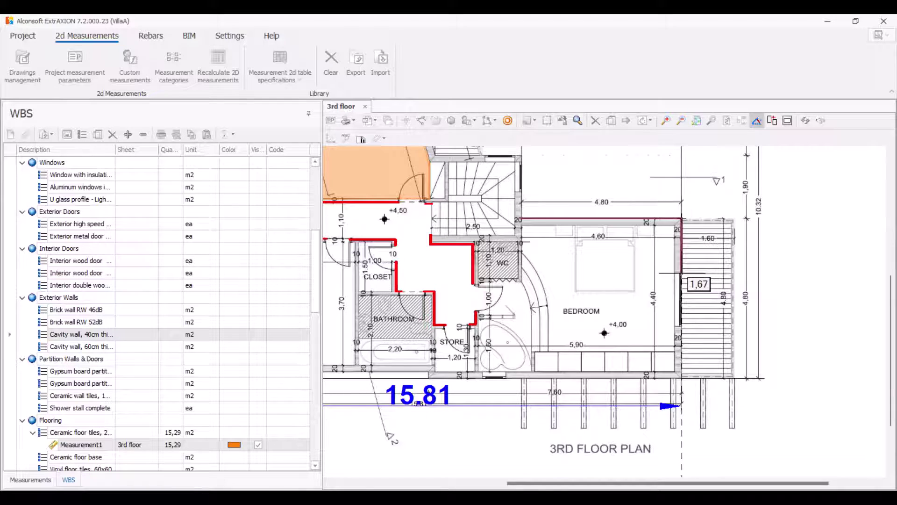
pyautogui.press('Escape')
pyautogui.click(682, 326)
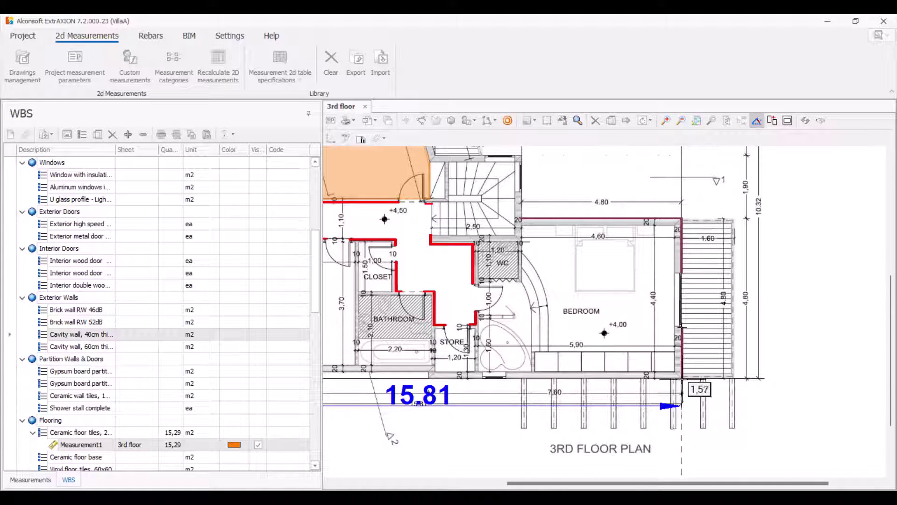
pyautogui.click(682, 379)
pyautogui.click(507, 379)
pyautogui.press('Escape')
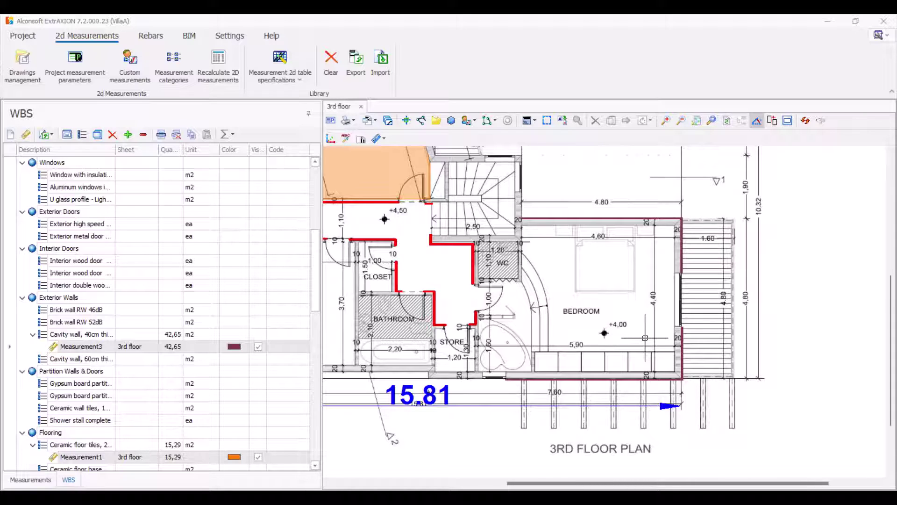
# Examine the floor and wall measurements of the 3rd floor in the 3D view
pyautogui.click(330, 139)
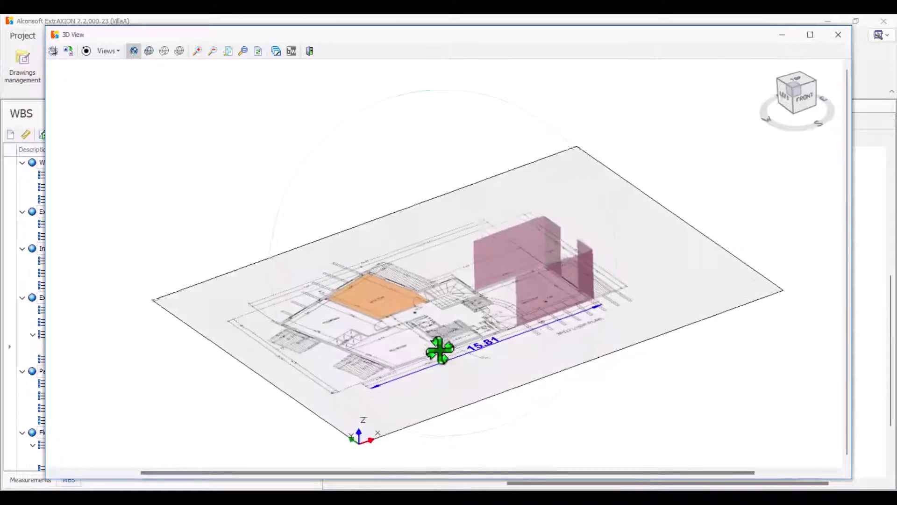
pyautogui.moveTo(440, 350); pyautogui.dragTo(638, 431)
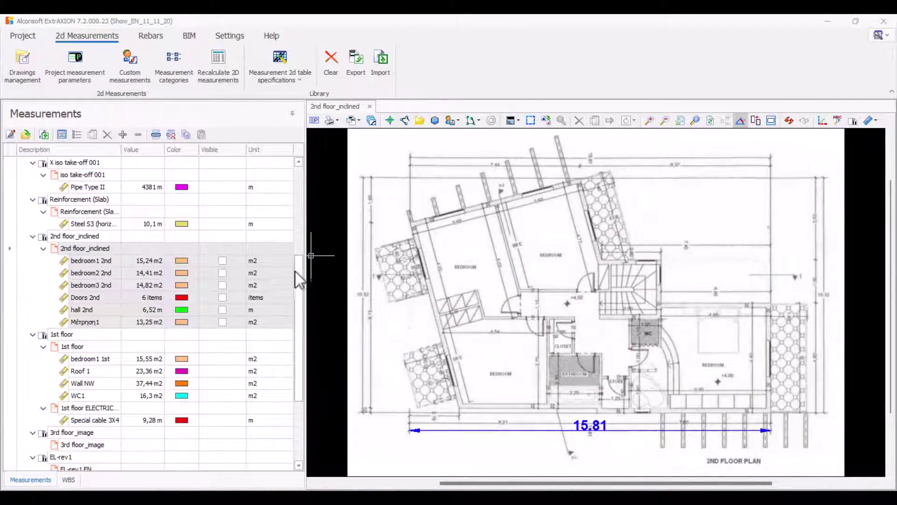
# Export the table of all project measurements to an Excel file named finished.xlsx in the alconsoft demo folder
pyautogui.moveTo(299, 277)
pyautogui.mouseDown()
pyautogui.moveTo(315, 178)
pyautogui.moveTo(301, 289)
pyautogui.mouseUp()
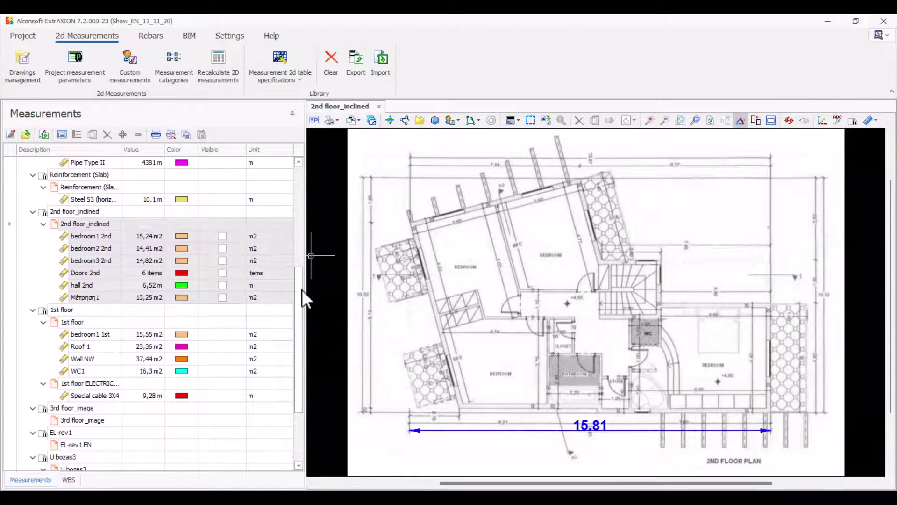
pyautogui.click(43, 135)
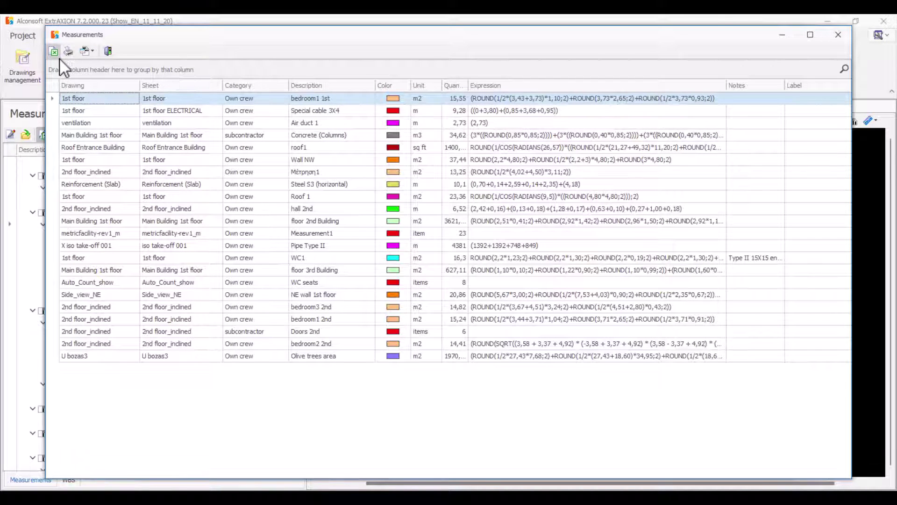
pyautogui.click(55, 51)
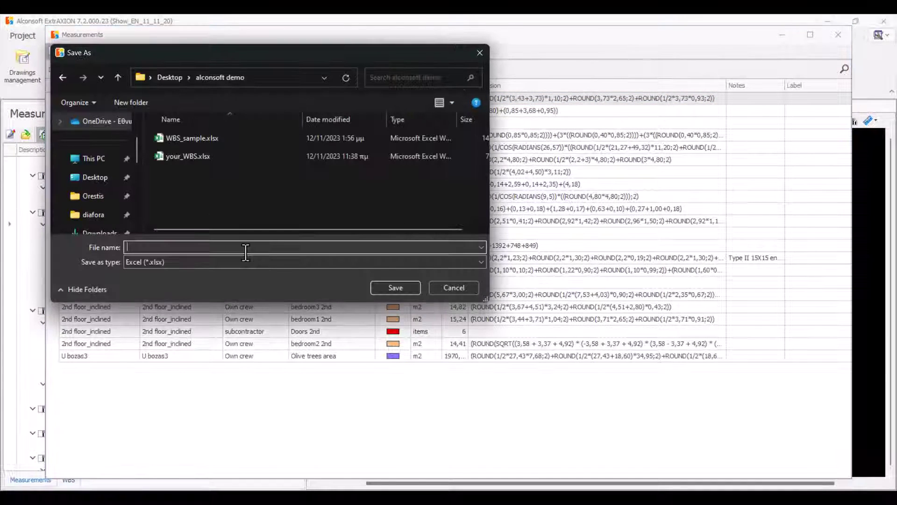
pyautogui.click(408, 286)
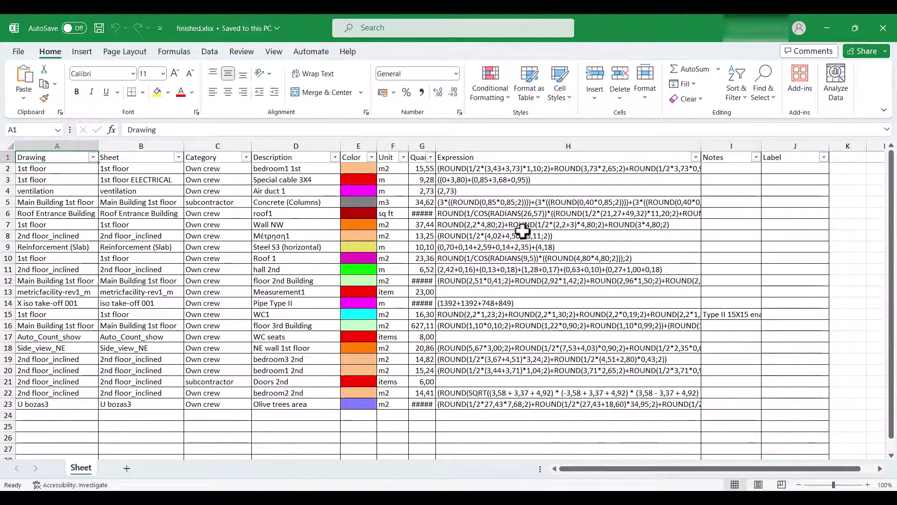
# Switch back to ExtrAXION and build a Measurements legend for the three visible bedrooms in the blank area of the 2nd floor plan
pyautogui.hotkey('alt', 'Tab')
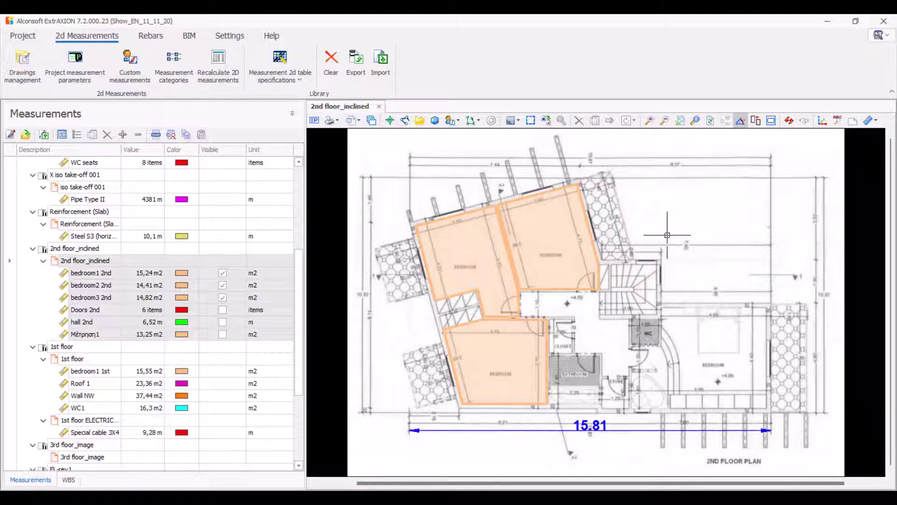
pyautogui.click(518, 118)
pyautogui.moveTo(531, 160)
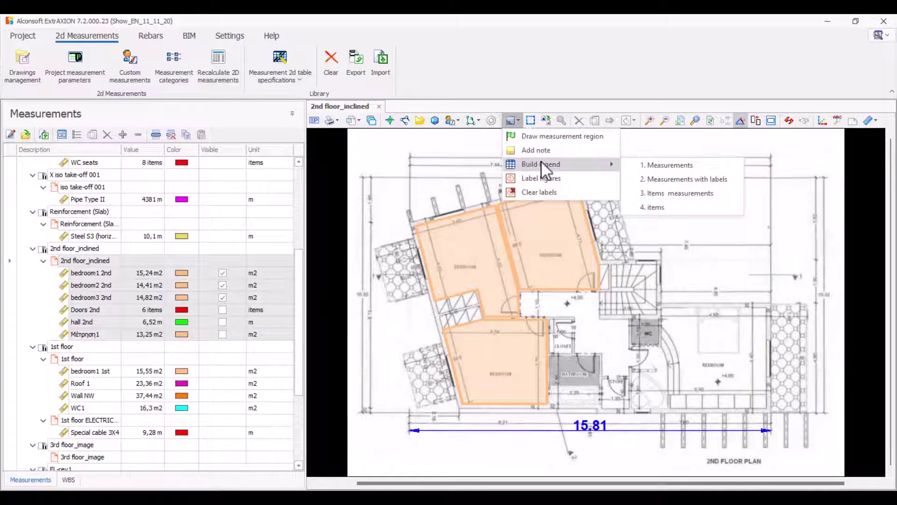
pyautogui.click(654, 166)
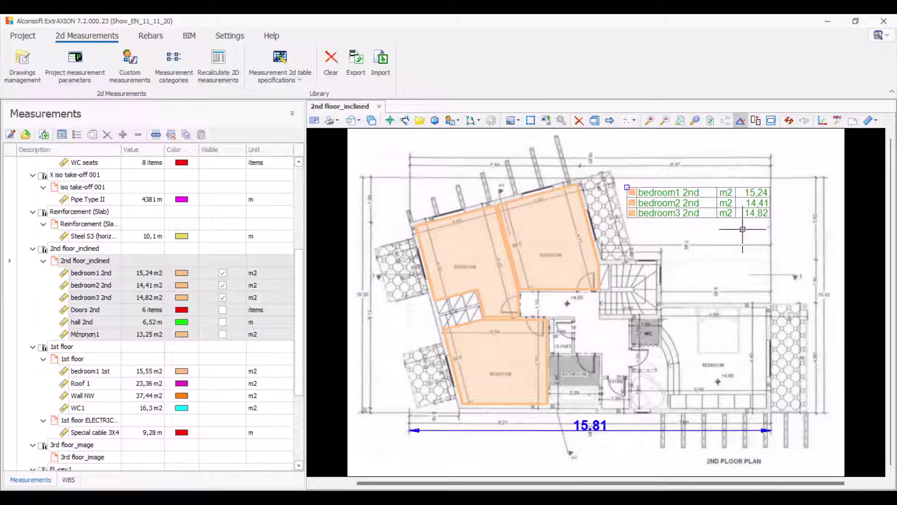